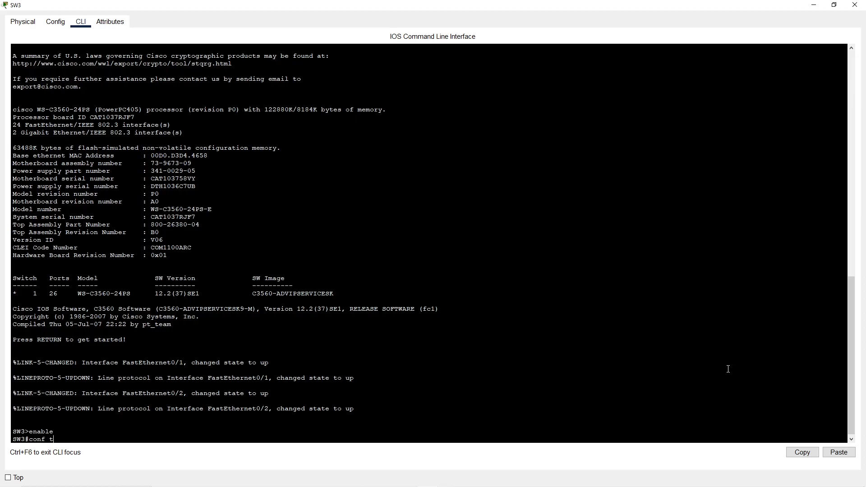
Enter global configuration mode on SW3, list the available configuration commands and highlight the spanning-tree entry.
key("Return")
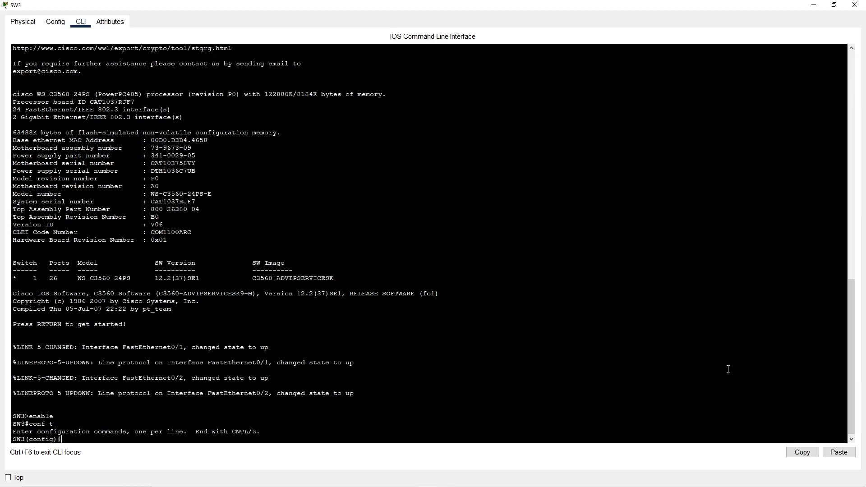
type("?")
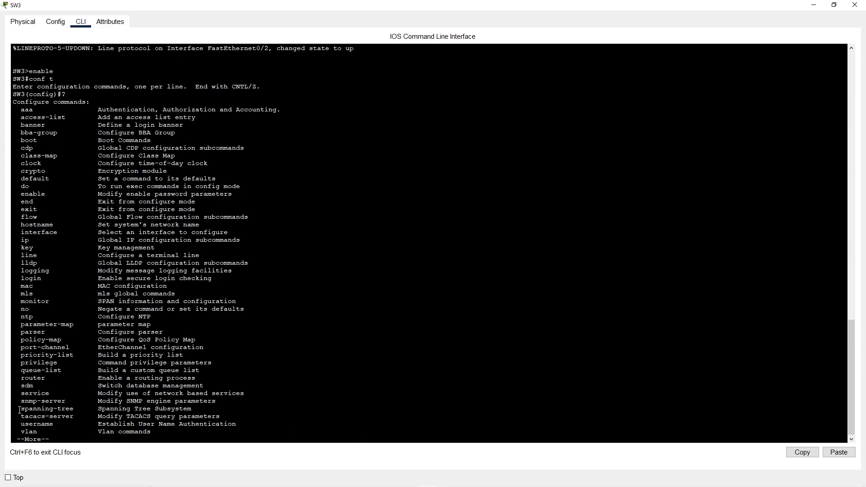
left_click_drag(22, 409, 188, 414)
key("ctrl+c")
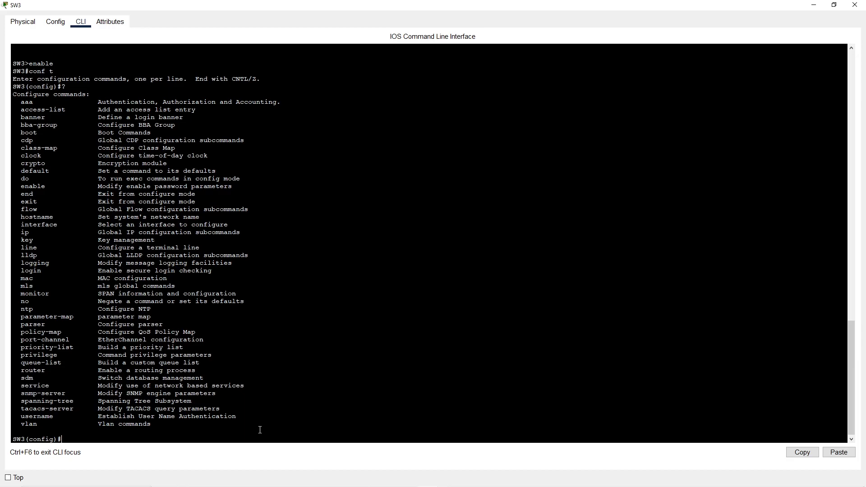
List the options of the spanning-tree command on SW3, including those of its mode keyword.
type("spanning-tree ?")
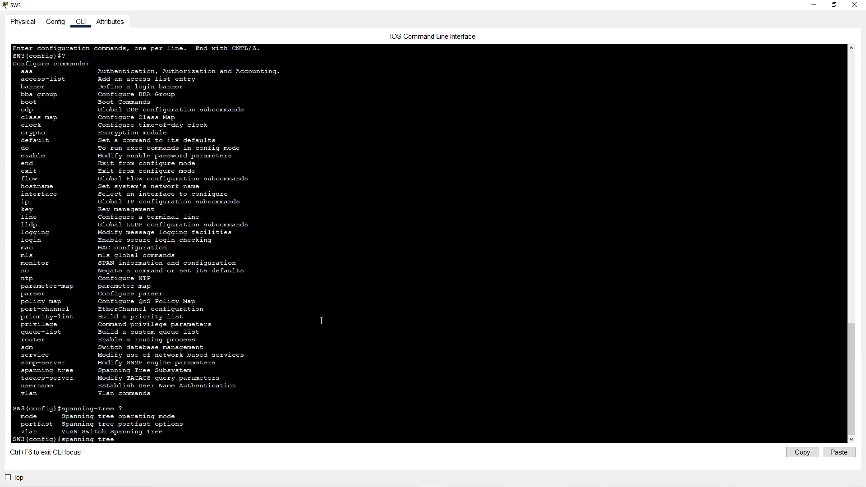
type("mode")
type("?")
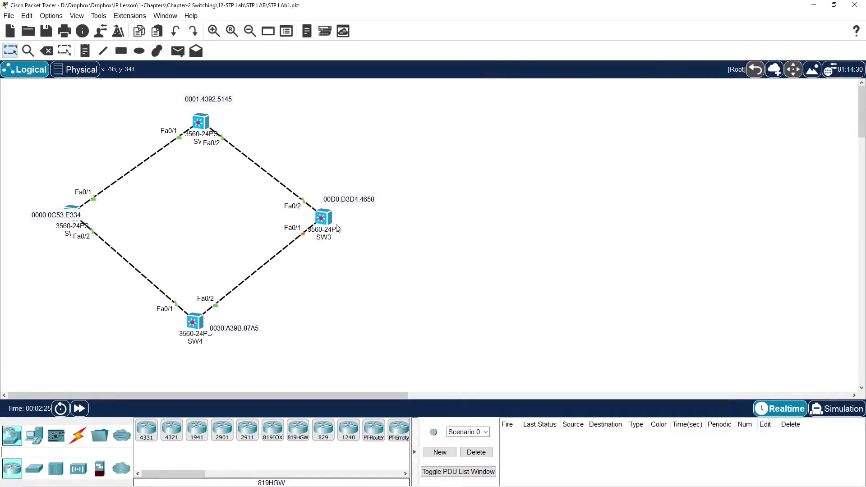
Open the command line of switch SW3 and enter privileged mode with enable.
left_click(322, 218)
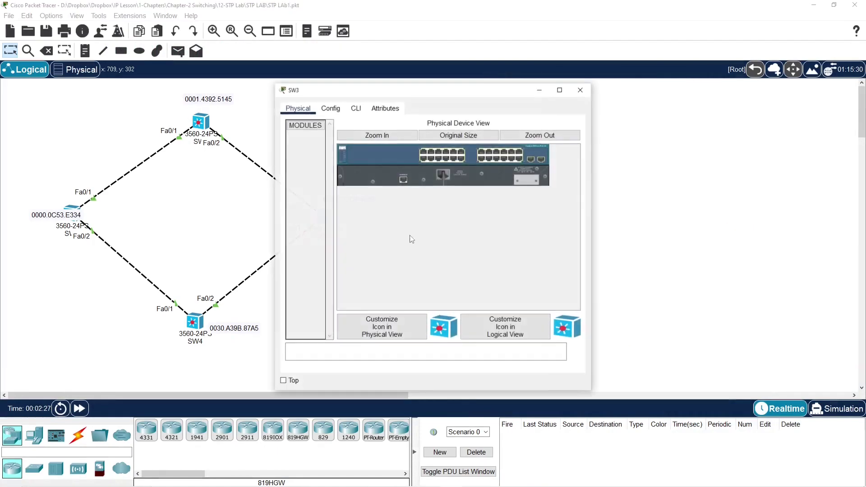
left_click(356, 108)
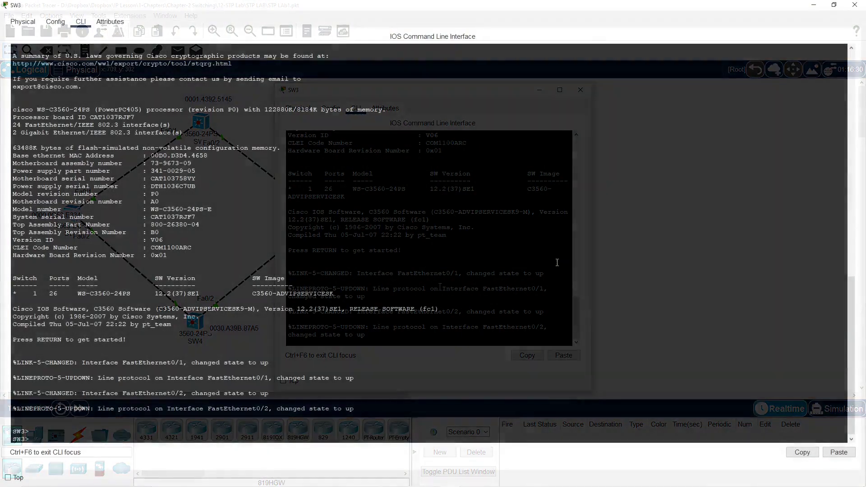
key("Tab")
key("Return")
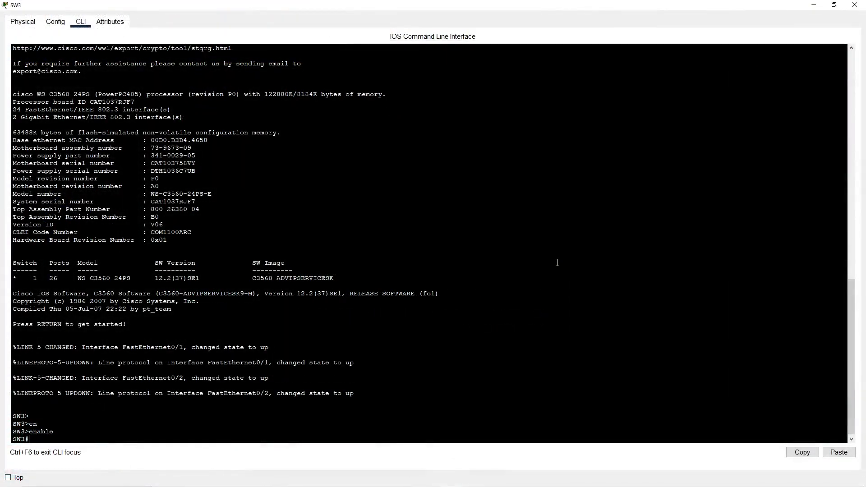
Run show version on SW3 and highlight its base ethernet MAC address.
type("sho")
key("Tab")
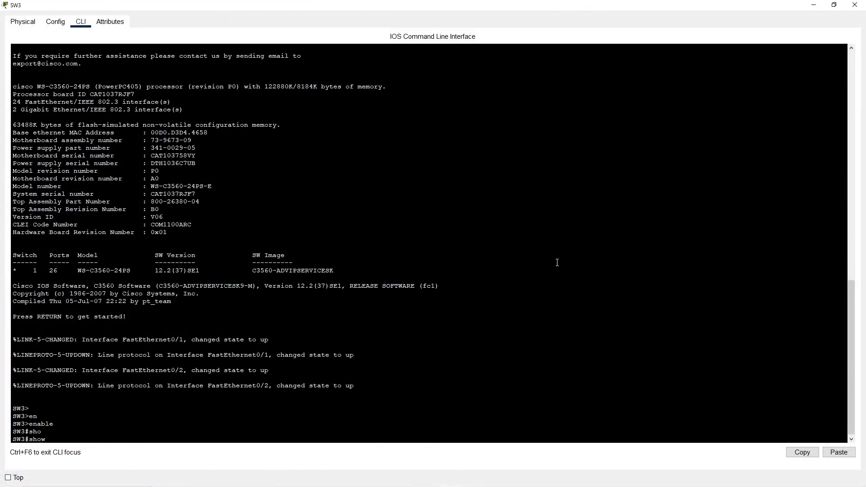
type("version")
key("Return")
key("space")
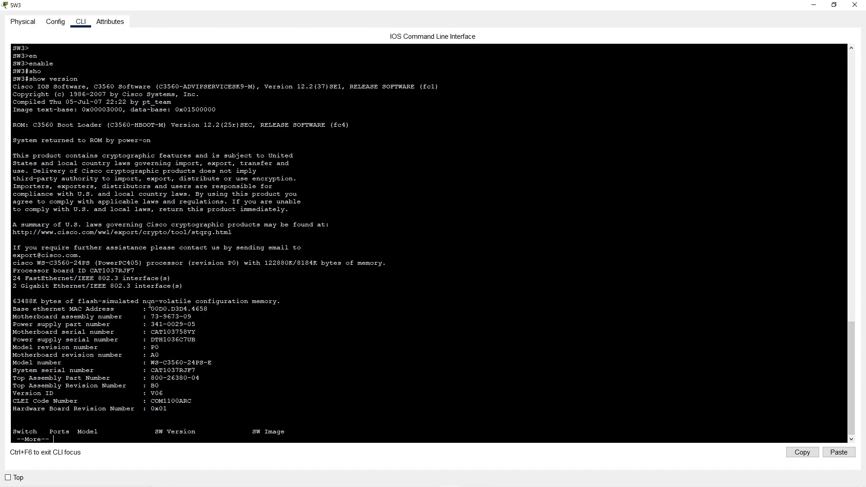
left_click_drag(151, 306, 209, 307)
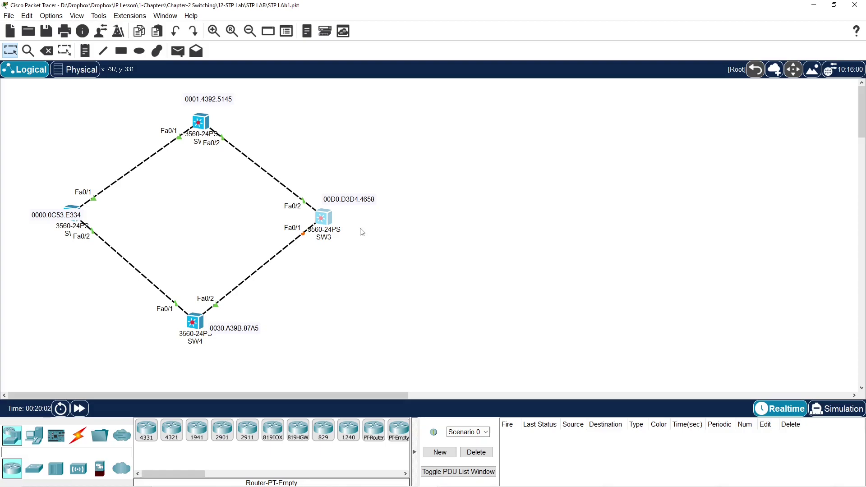
Reopen SW3's command line, enter privileged mode and display the complete show version output.
left_click(321, 220)
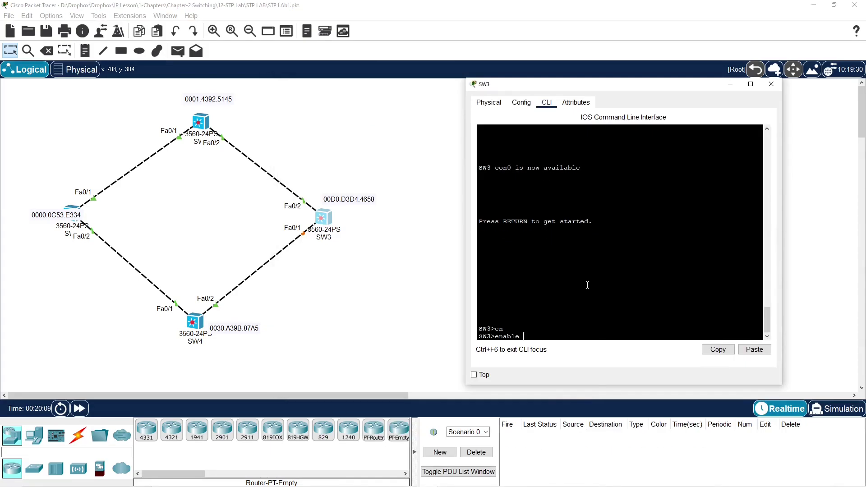
key("Return")
type("show")
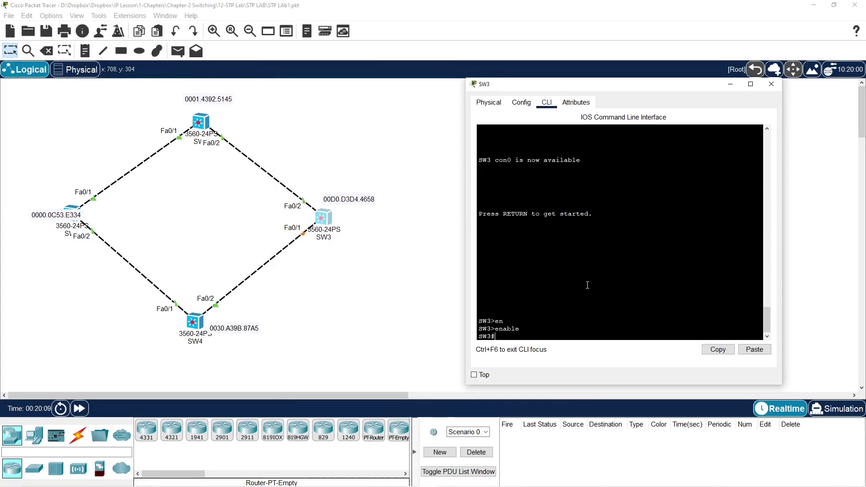
type("ver")
key("Return")
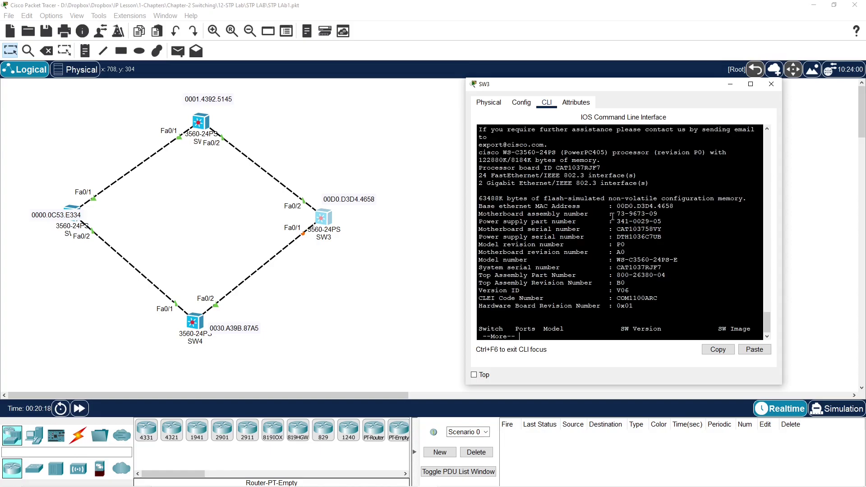
key("space")
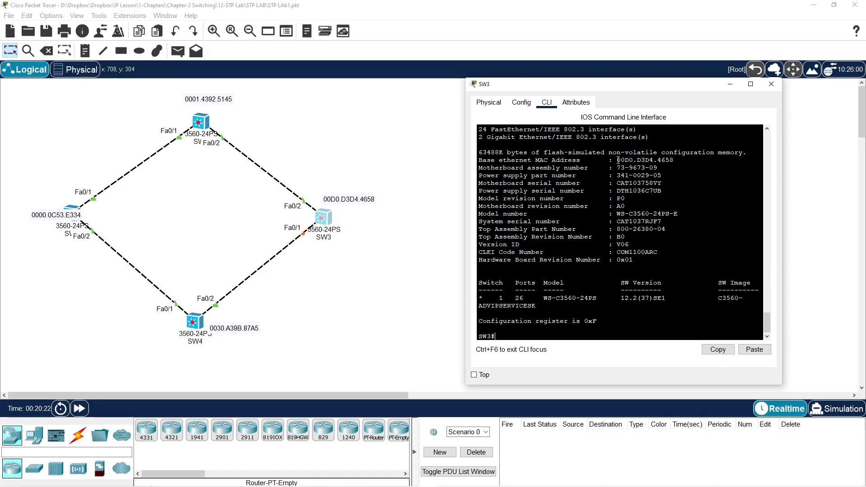
Copy SW3's base ethernet MAC address and paste it into a note beside the switch in the topology.
left_click_drag(618, 160, 673, 160)
right_click(663, 160)
left_click(689, 166)
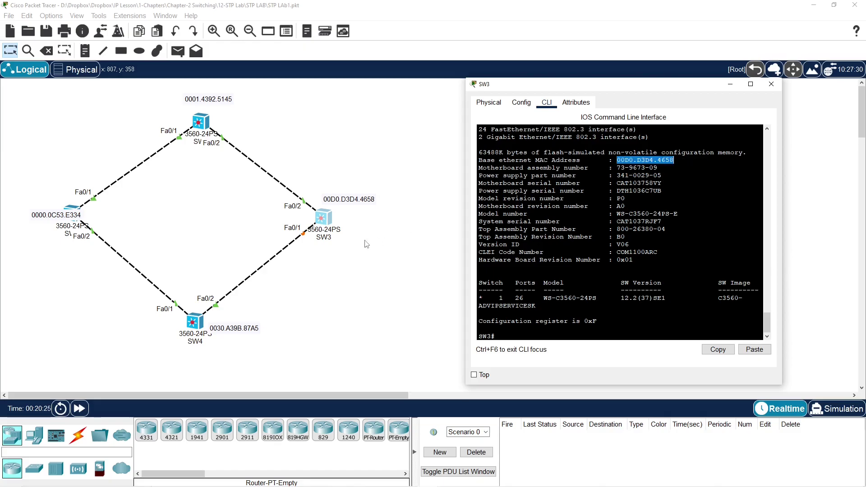
left_click(369, 244)
left_click(85, 51)
left_click(371, 177)
key("ctrl+v")
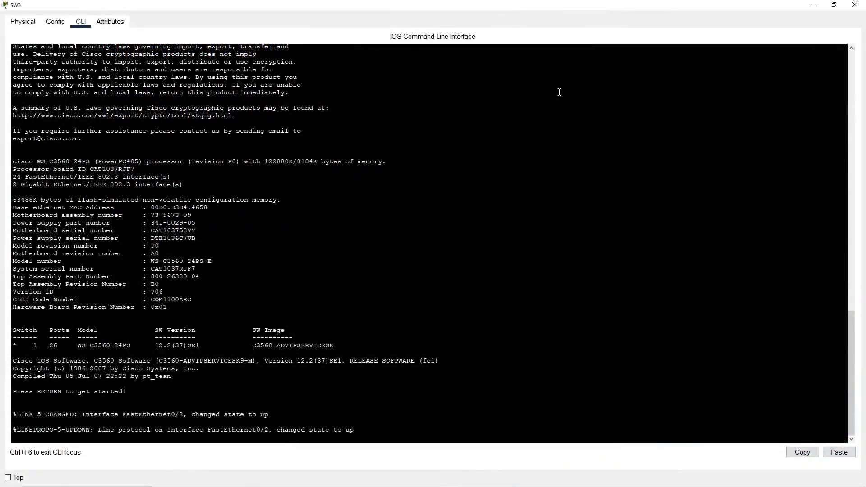
Enter privileged mode on SW3, run show spanning-tree and highlight the Bridge ID address.
key("Return")
type("en")
key("Tab")
key("Return")
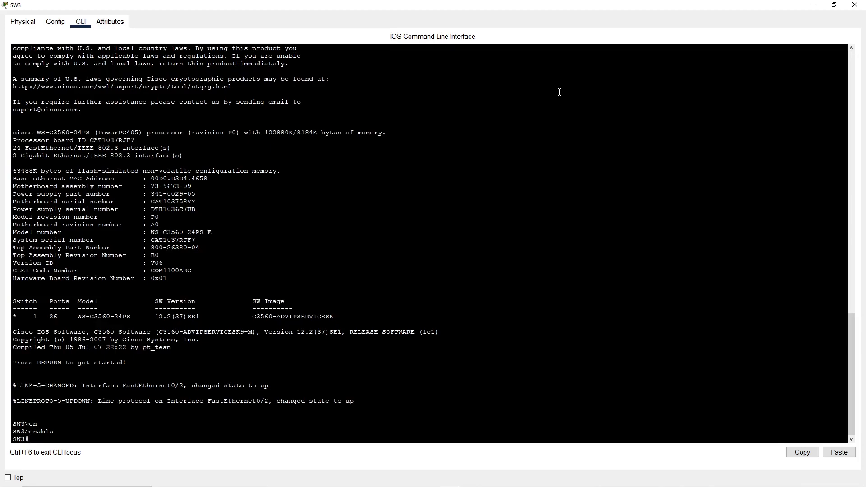
type("show spanning-tree")
key("Return")
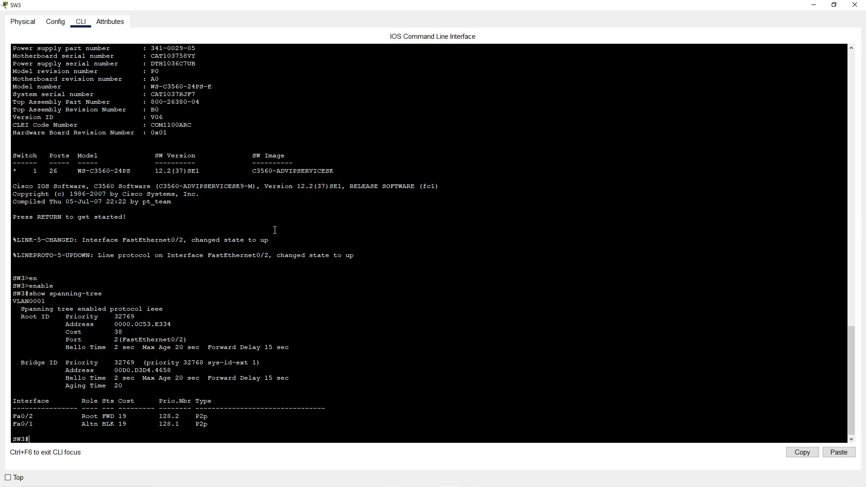
left_click_drag(114, 370, 174, 367)
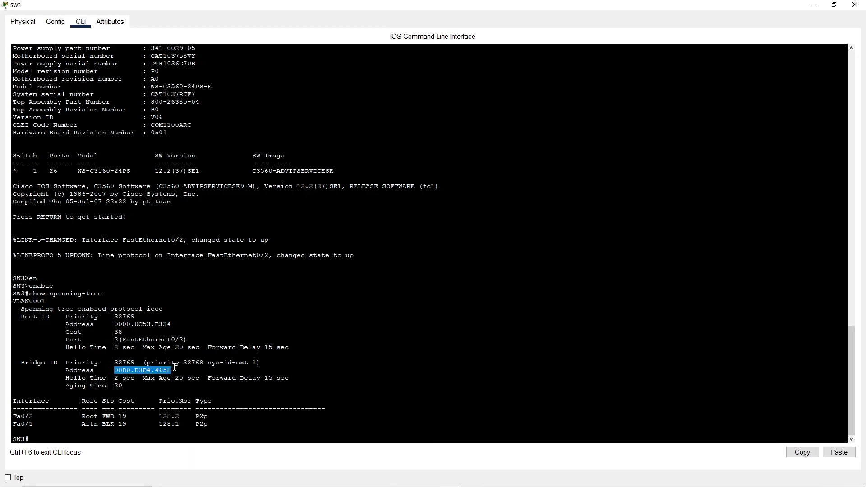
left_click(155, 437)
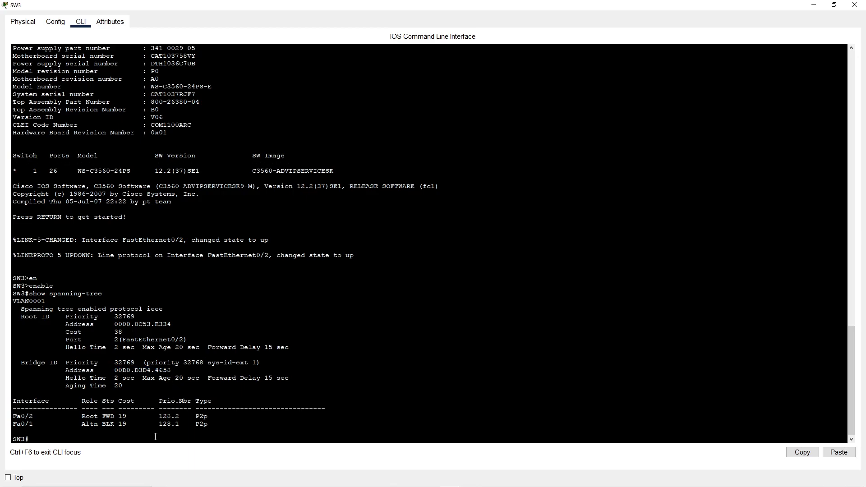
Run show version on SW3 and compare the base ethernet MAC address with the Bridge ID address in the spanning-tree output.
type("show version")
key("Return")
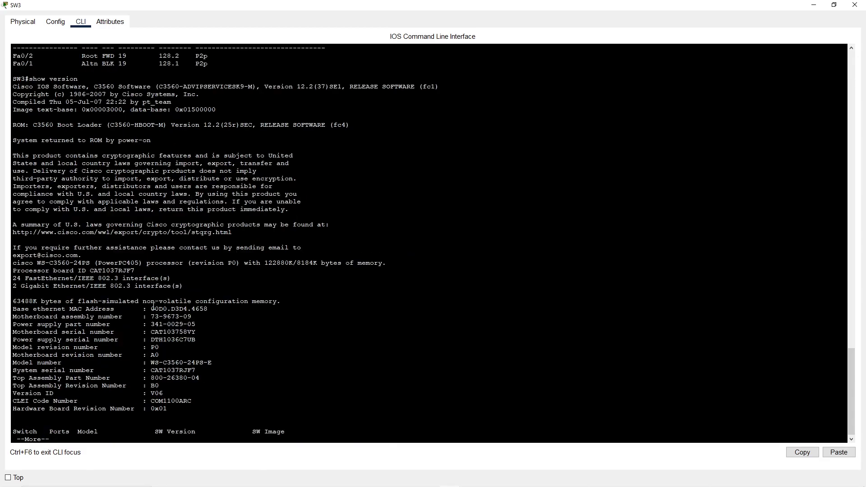
left_click_drag(151, 310, 207, 310)
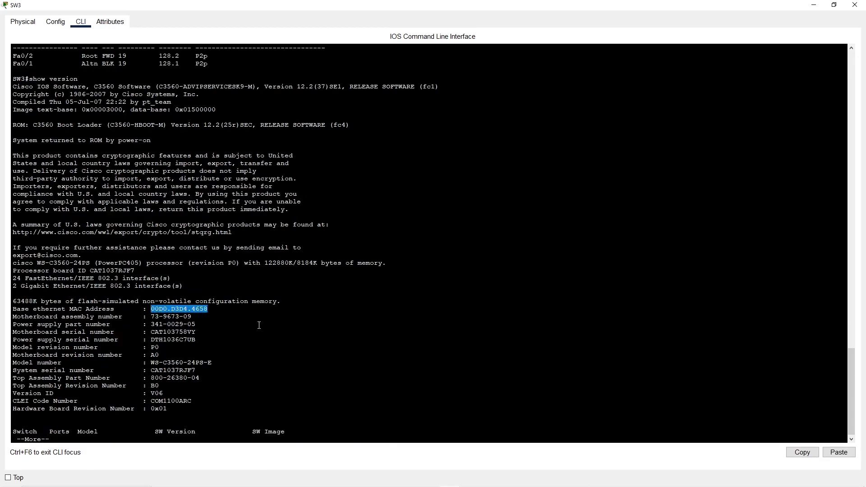
scroll(255, 324, "up", 7)
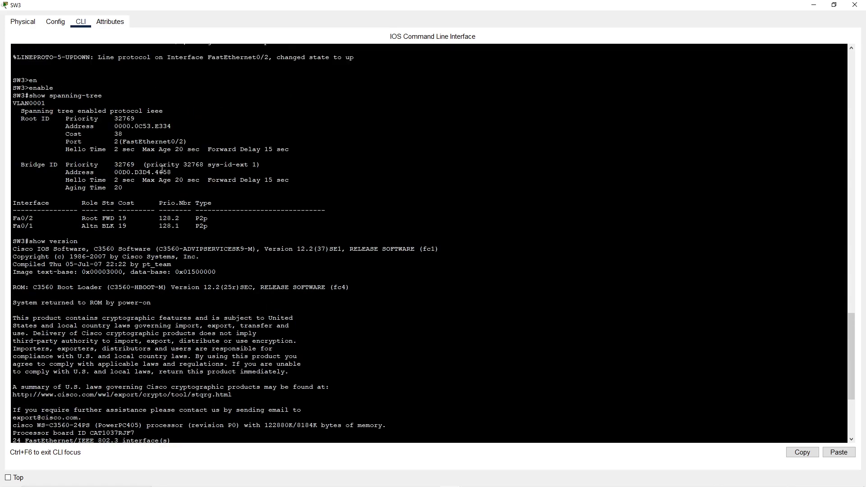
left_click_drag(127, 172, 115, 173)
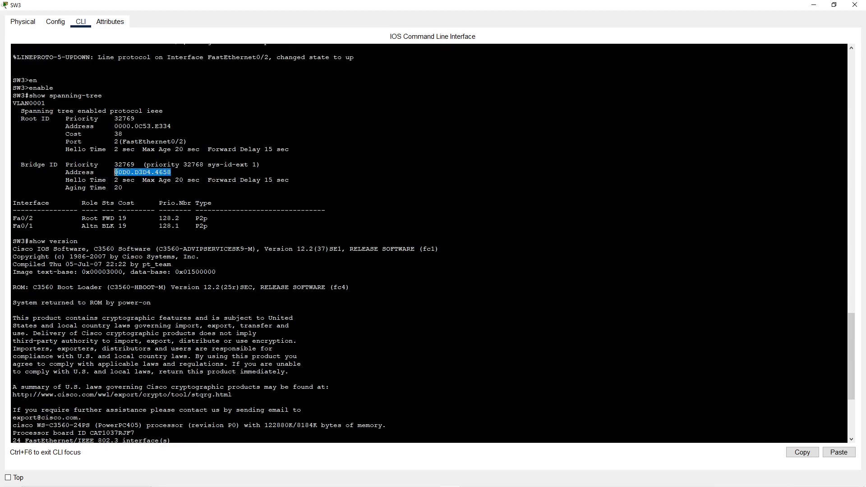
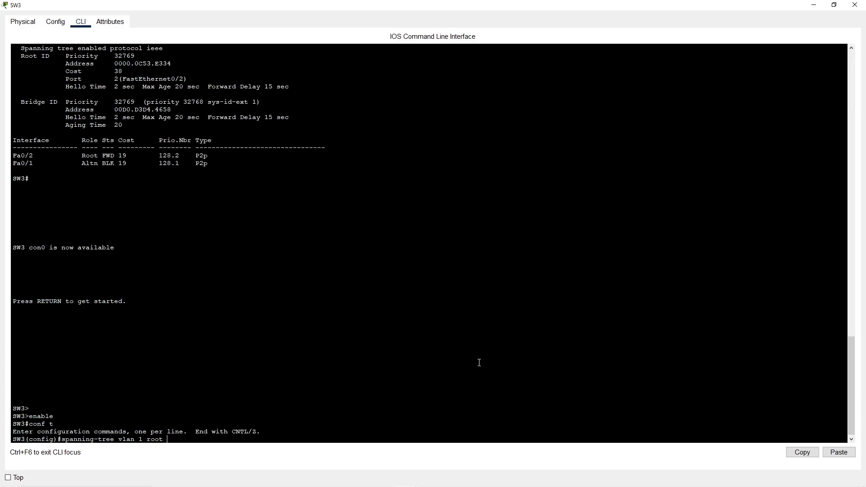
List the root options for spanning-tree VLAN 1, set SW3 as root primary and minimize its window.
type("?")
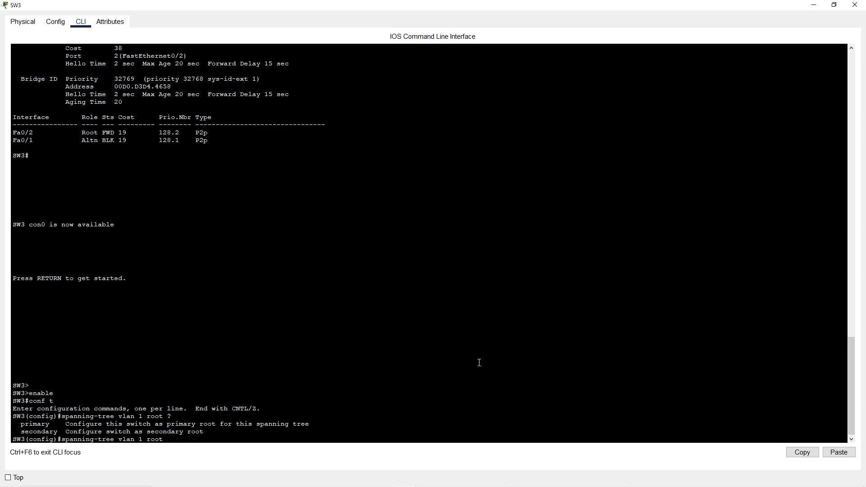
type("primary")
key("Return")
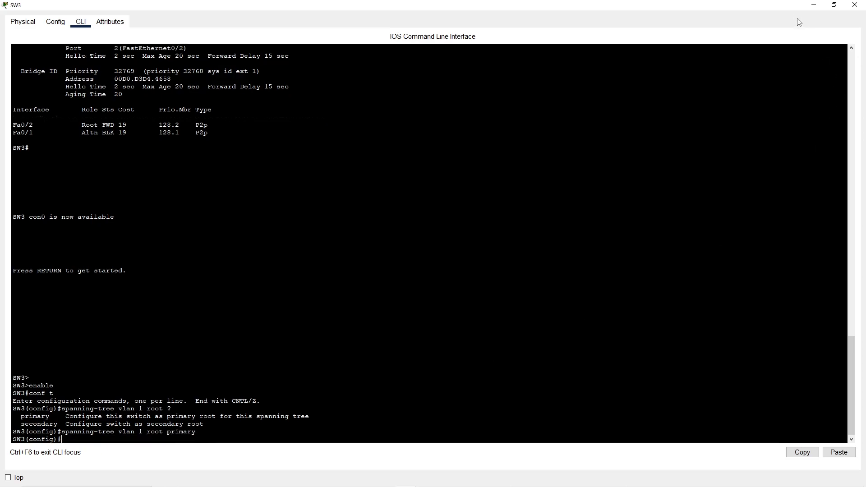
left_click(813, 5)
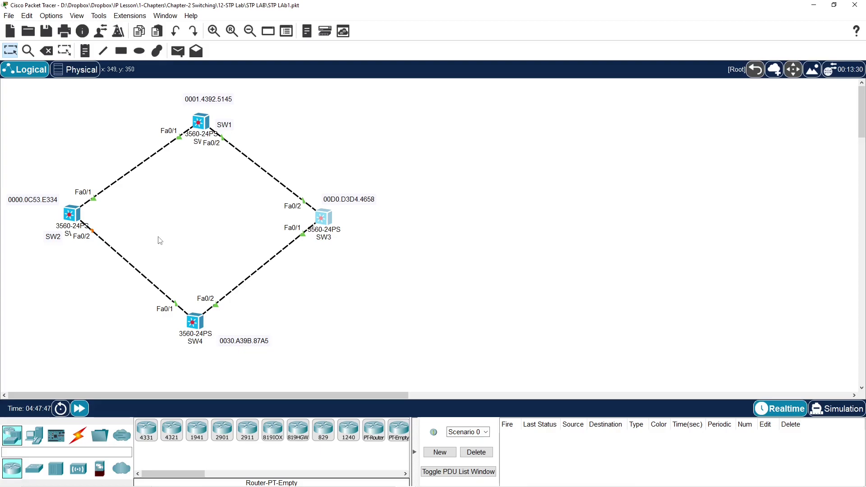
Exit configuration mode on SW3, run show spanning-tree and highlight the line stating the bridge's root role.
left_click(323, 219)
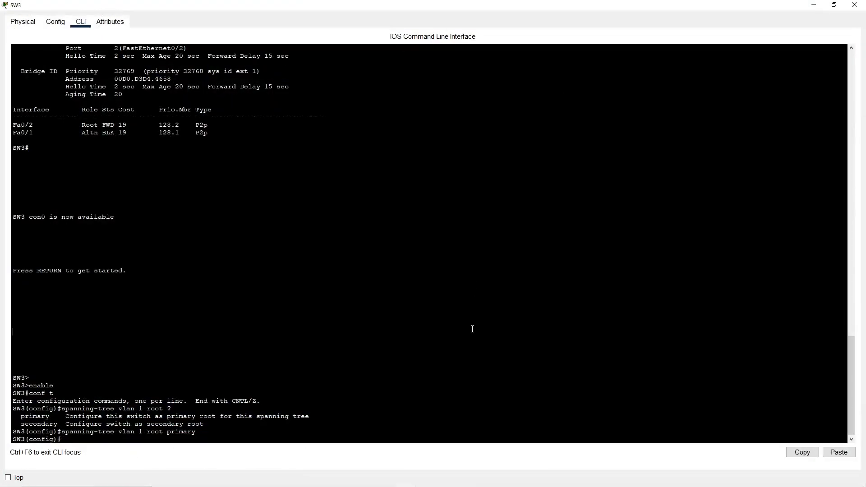
type("exi")
key("Return")
type("show spanning")
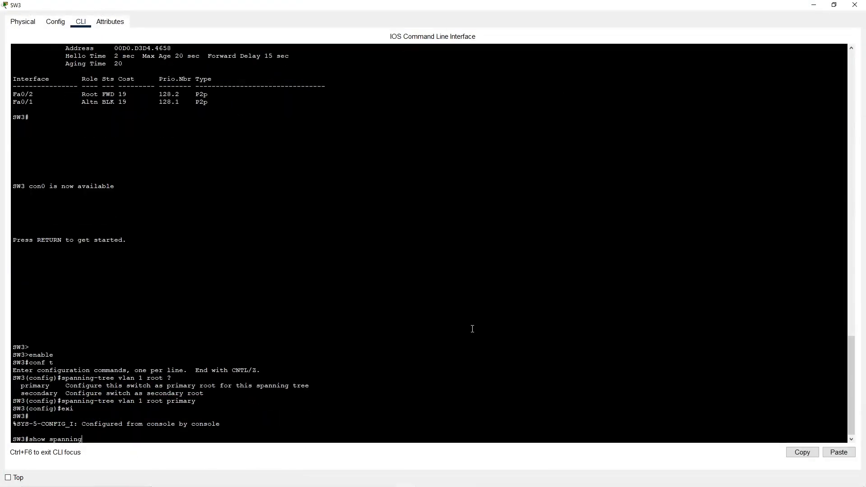
type("-tree")
key("Return")
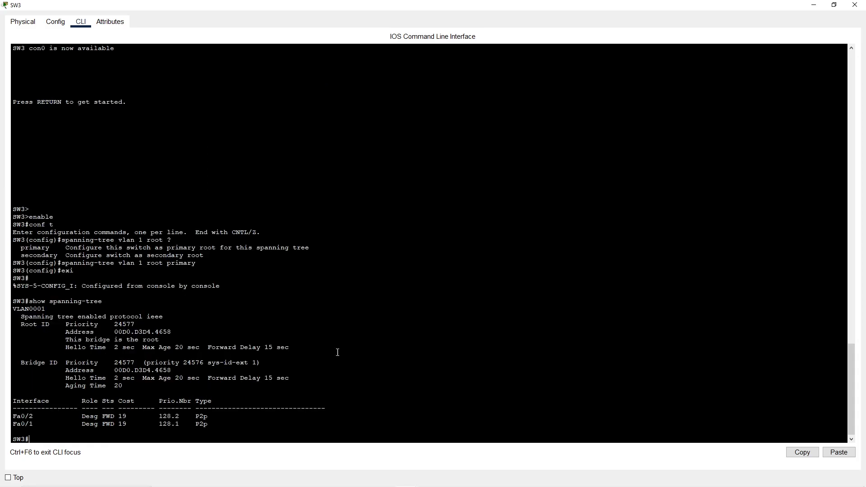
triple_click(147, 342)
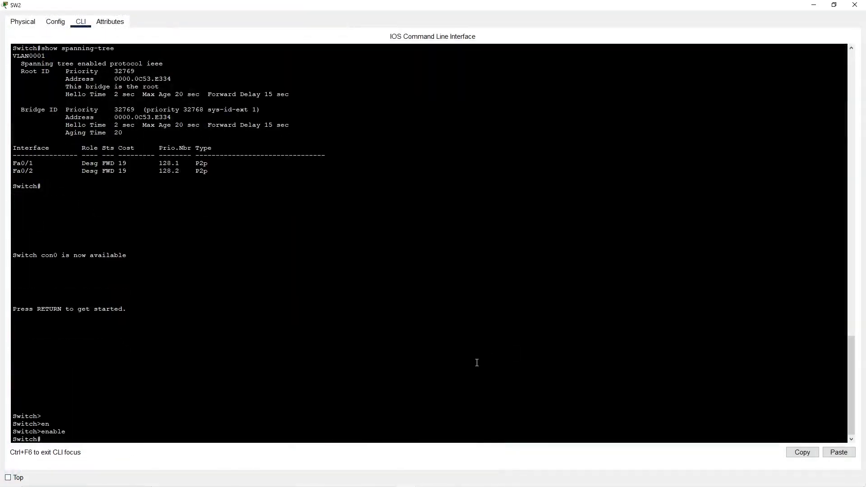
Display the spanning-tree status of SW2 with show spanning-tree.
type("show spanning-tree")
key("Return")
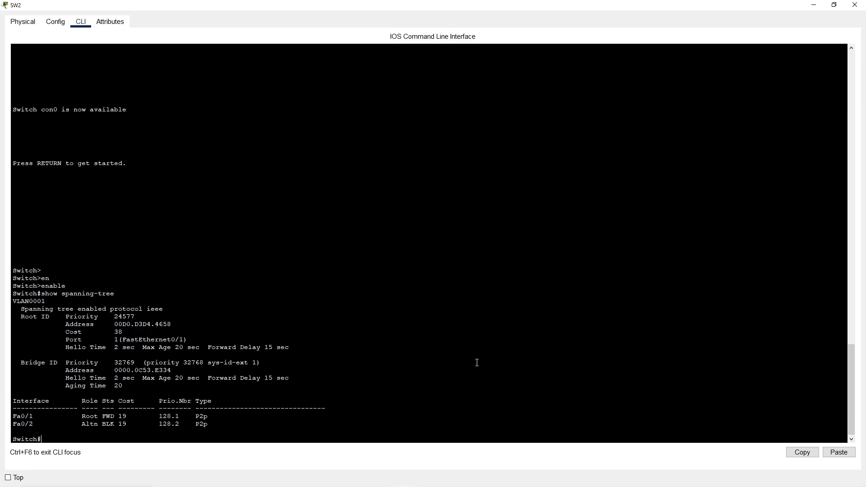
Set the spanning-tree VLAN 1 cost on SW2's fa0/2 interface to 11.
type("conf t")
key("Return")
type("interface fa0/2")
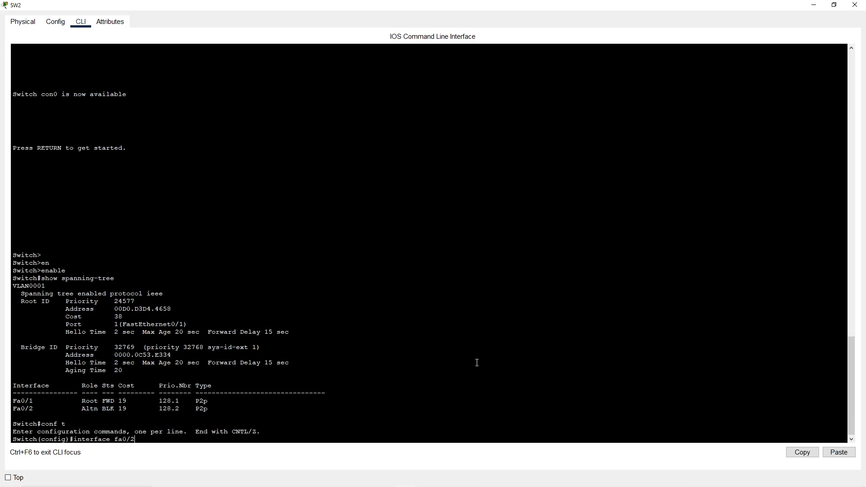
key("Return")
type("spanning-tree")
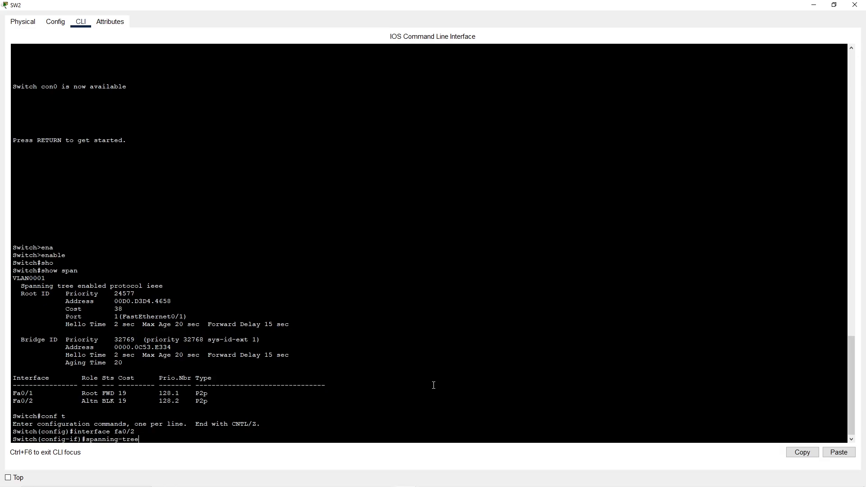
type(" vlan 1 cost 11")
key("Return")
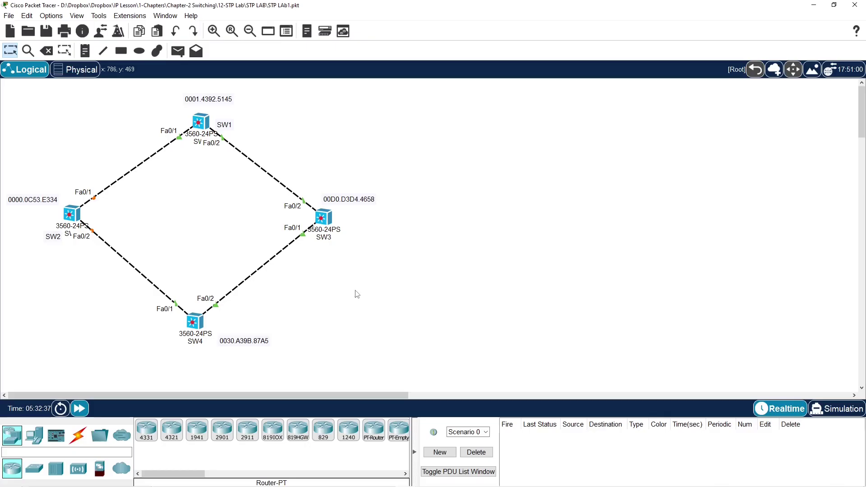
Minimize SW2's window, fast-forward the network time and run show spanning-tree on SW2.
left_click(813, 5)
left_click(80, 408)
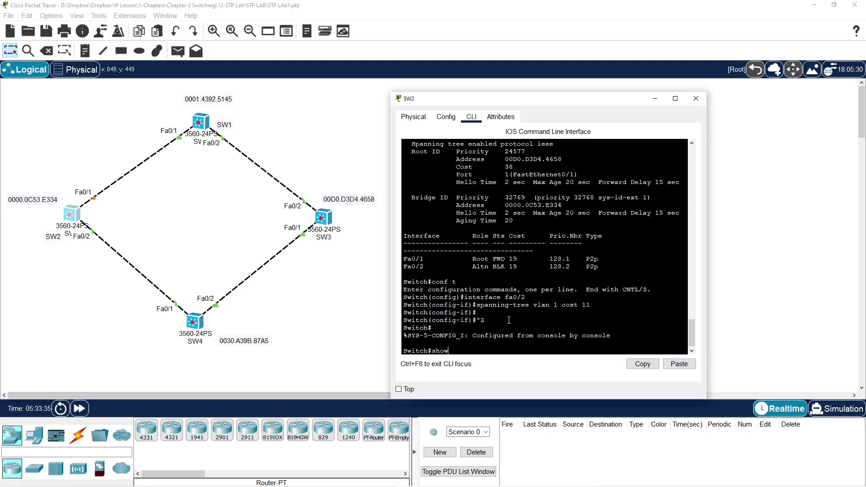
type("spanning-tree")
key("Return")
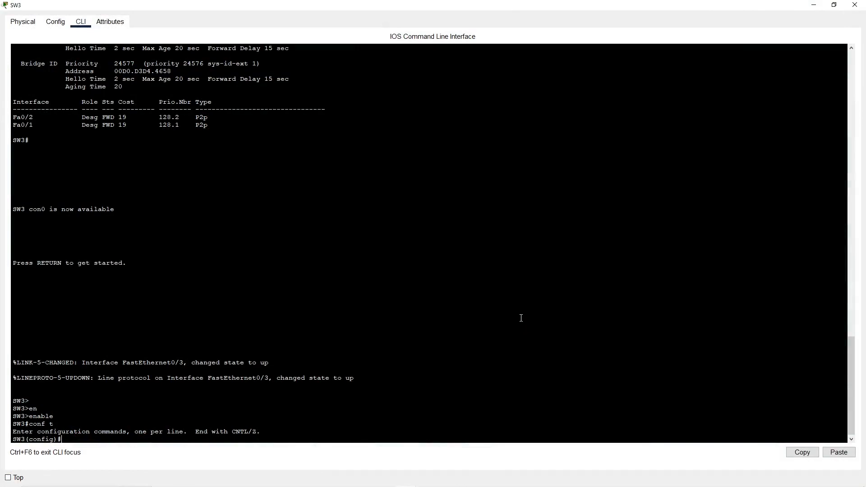
Enable spanning-tree portfast on SW3's fa0/3 interface.
type("interface fa0/3")
key("Return")
type("spanning")
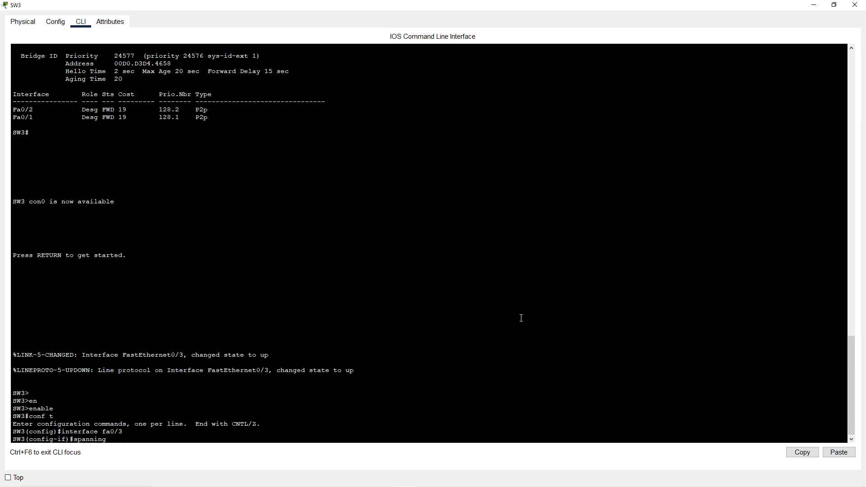
type("-tree portfast")
key("Return")
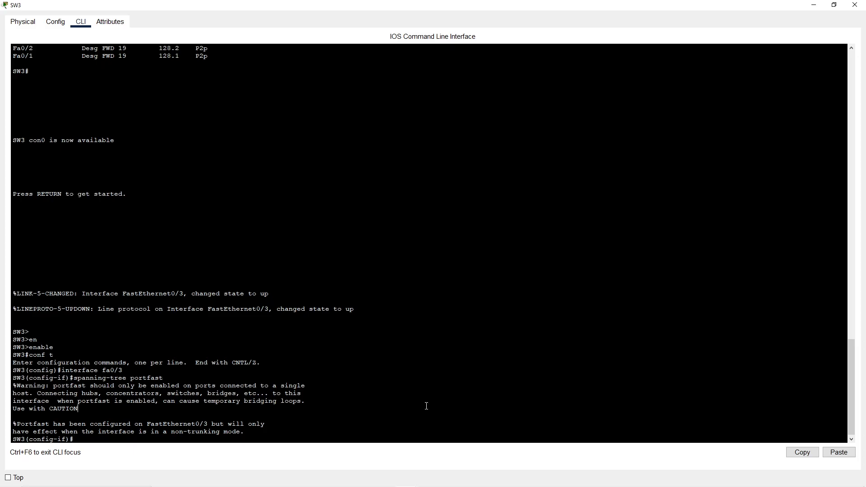
Leave configuration mode on SW3, save its configuration with wr and close its window.
key("Return")
key("Return")
key("Return")
key("ctrl+z")
type("wr")
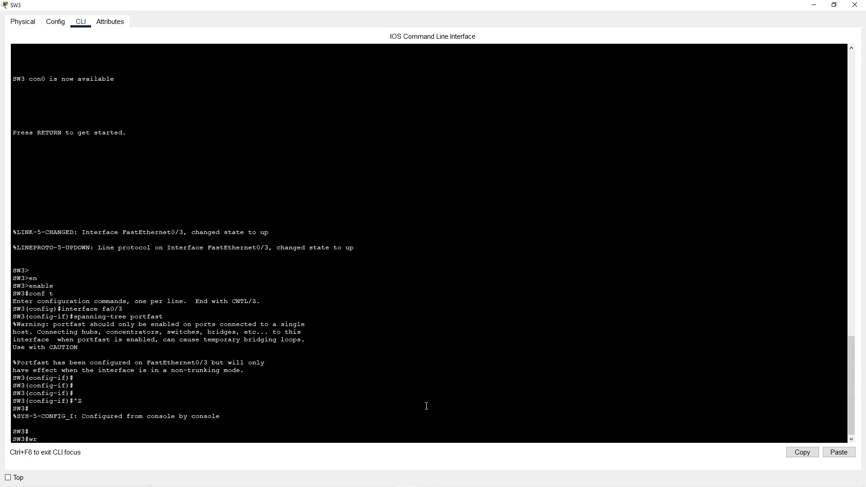
key("Return")
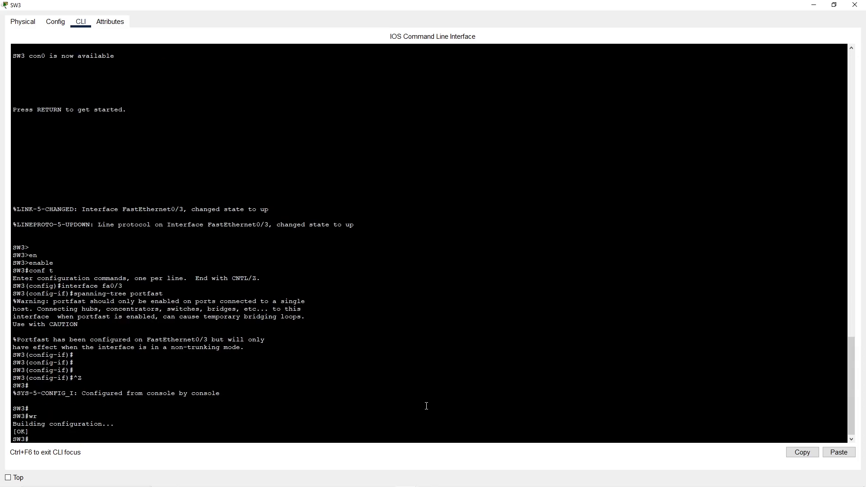
key("alt+F4")
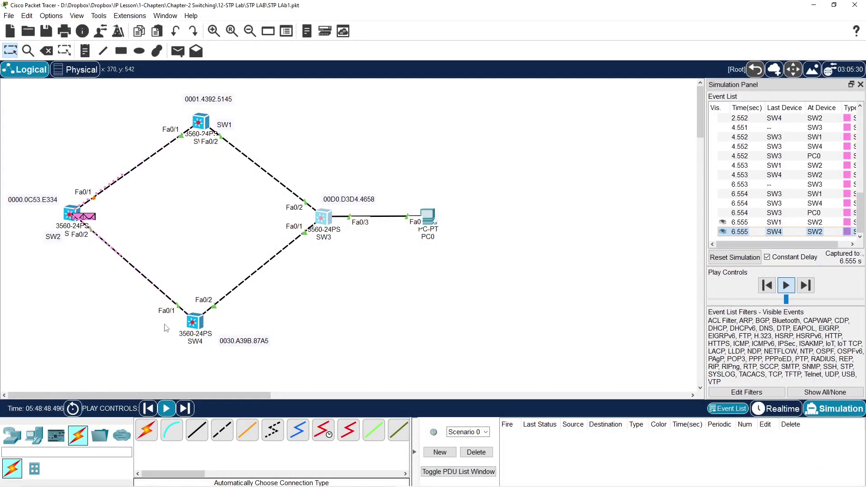
Power cycle all devices in simulation mode, confirming the network reset, and step the capture forward.
left_click(74, 408)
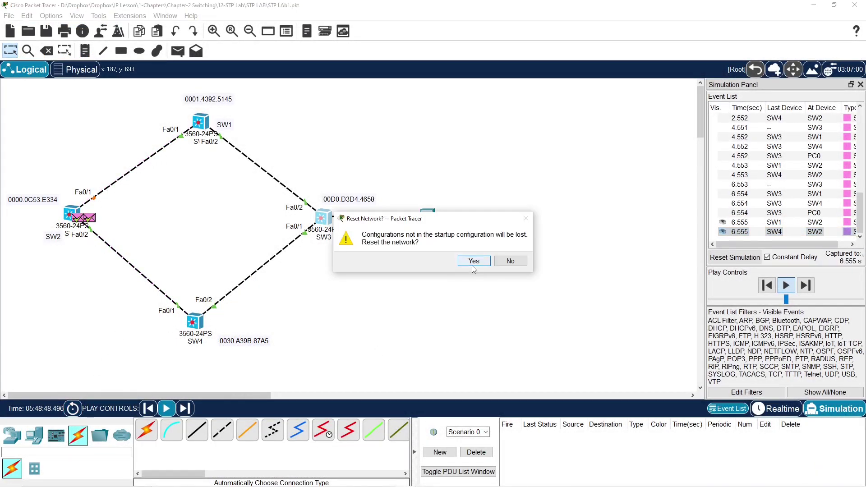
left_click(473, 262)
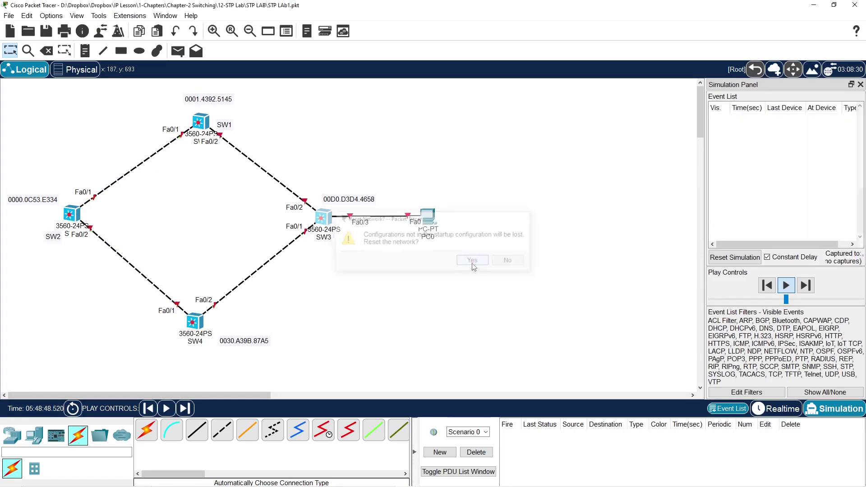
left_click(185, 409)
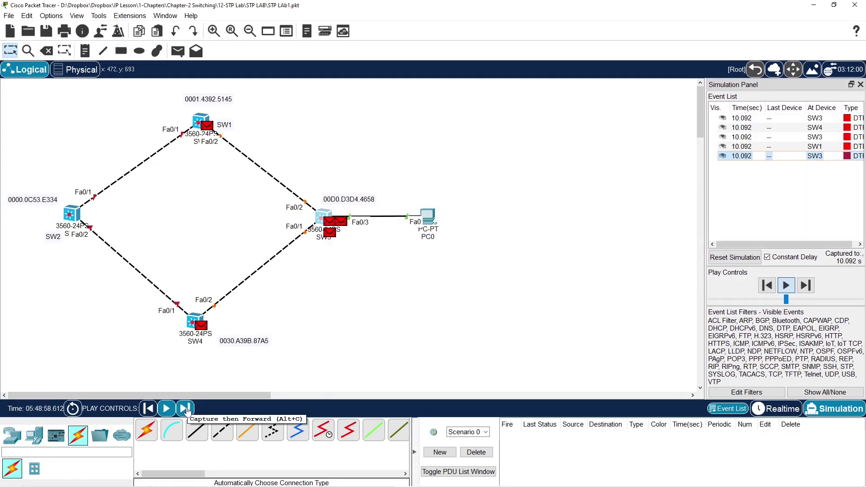
left_click(186, 409)
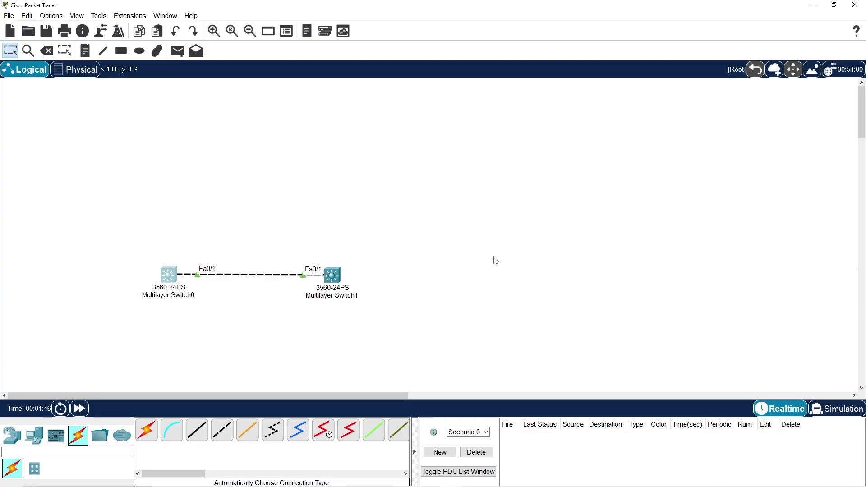
Decline the initial configuration dialog on Multilayer Switch0 and enter global configuration mode.
left_click(332, 275)
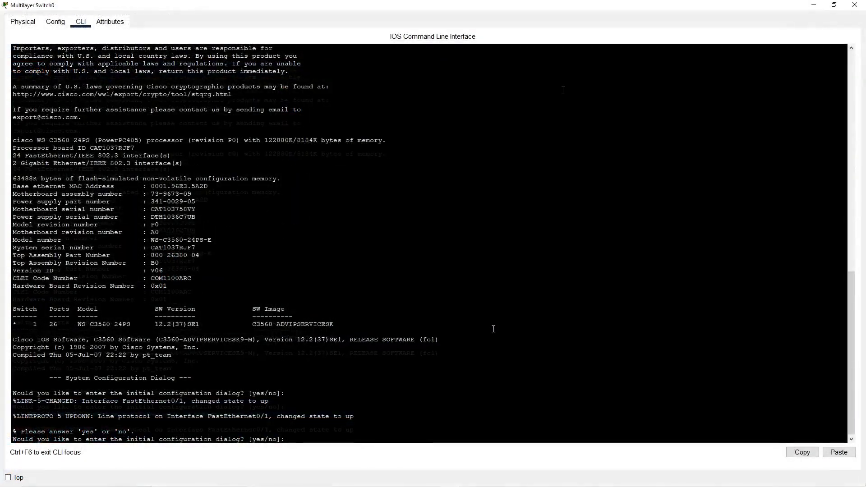
type("mo")
key("Return")
type("no")
key("Return")
key("Return")
type("en")
key("Tab")
key("Return")
type("conf t")
key("Return")
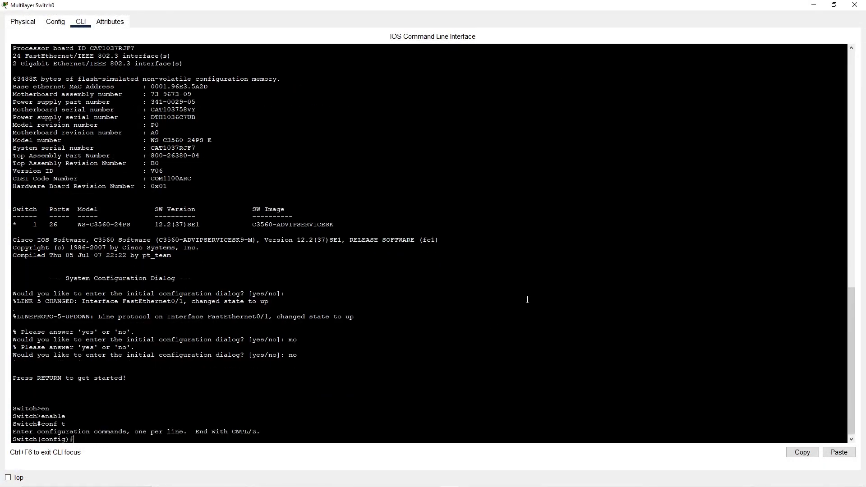
Enable spanning-tree BPDU guard on interface fa0/1 of Multilayer Switch0.
type("interface fa0/1")
key("Return")
type("spanning-tree")
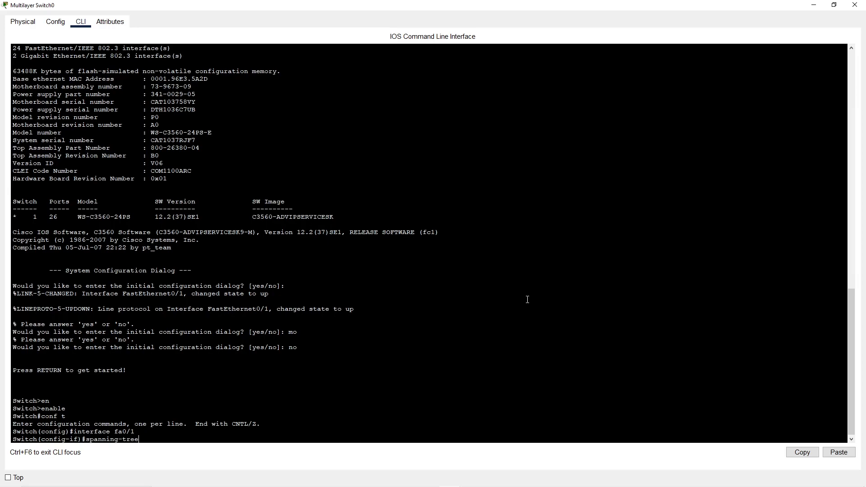
type(" bpduguard enable")
key("Return")
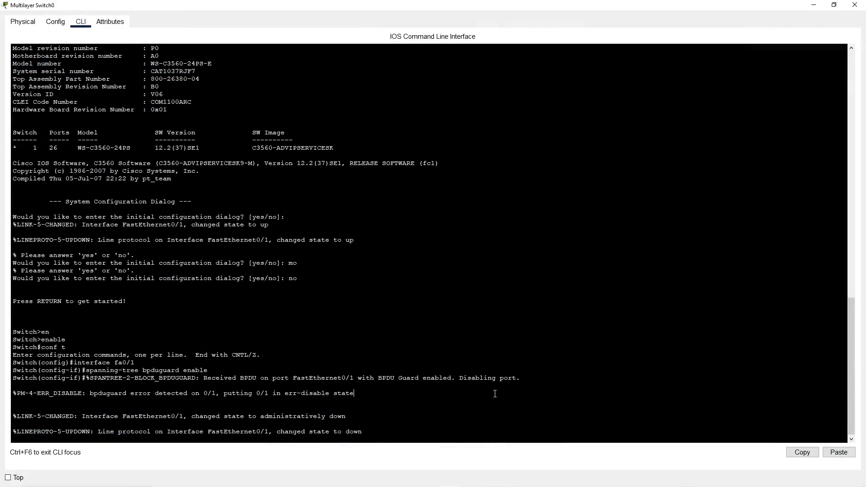
Exit configuration mode on Multilayer Switch0, run show interface status and highlight the Fa0/1 line.
key("Return")
key("Return")
type("exi")
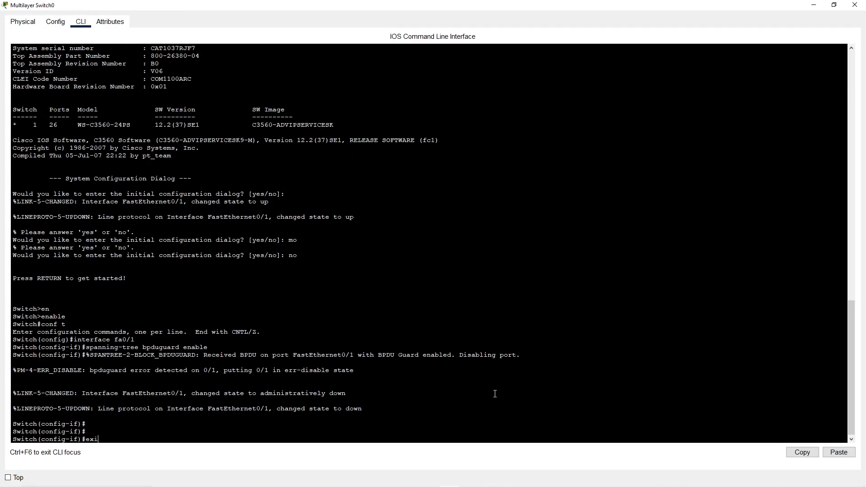
key("Tab")
key("Return")
type("exi")
key("Return")
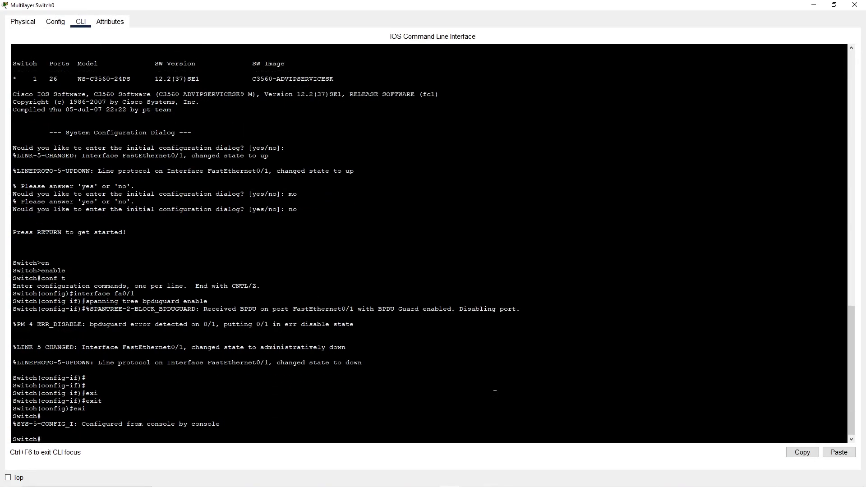
type("show interface status")
key("Return")
left_click_drag(13, 278, 335, 277)
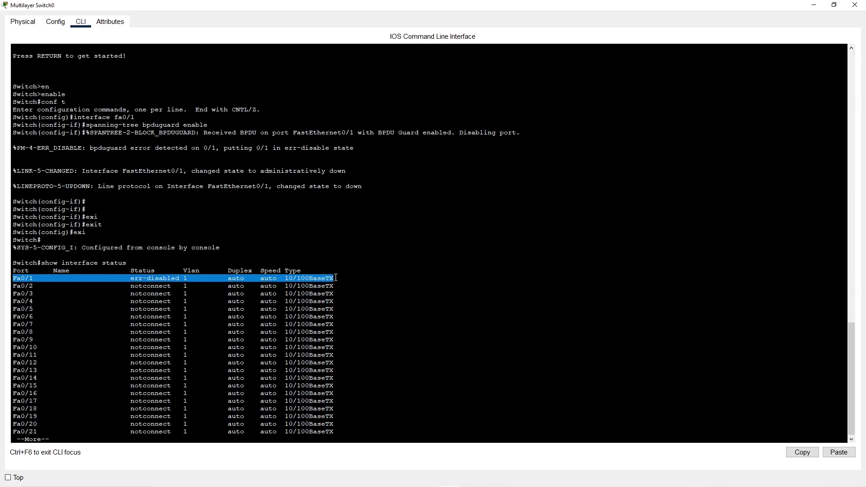